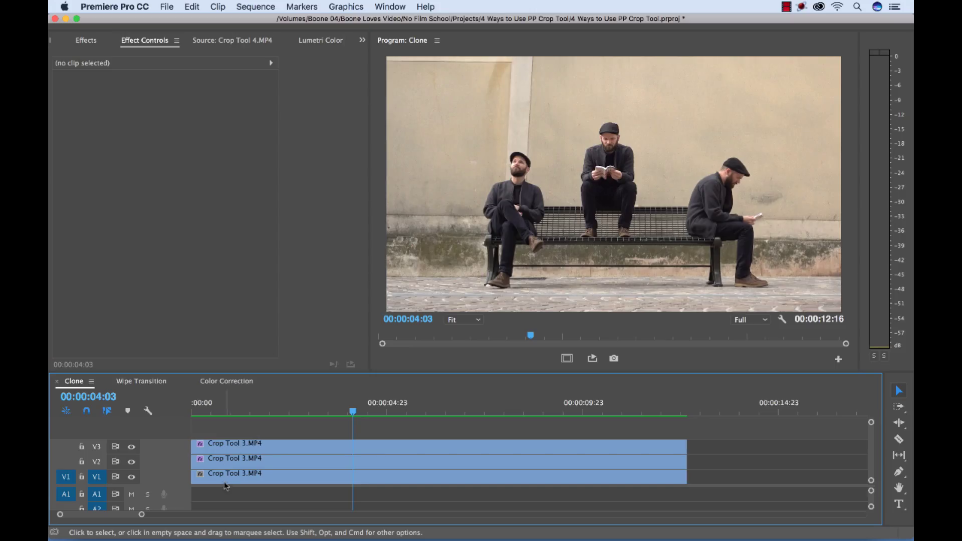
# Toggle the clone tracks' visibility, then apply Crop to the top clip and lower its Right value.
pyautogui.click(229, 479)
pyautogui.click(132, 478)
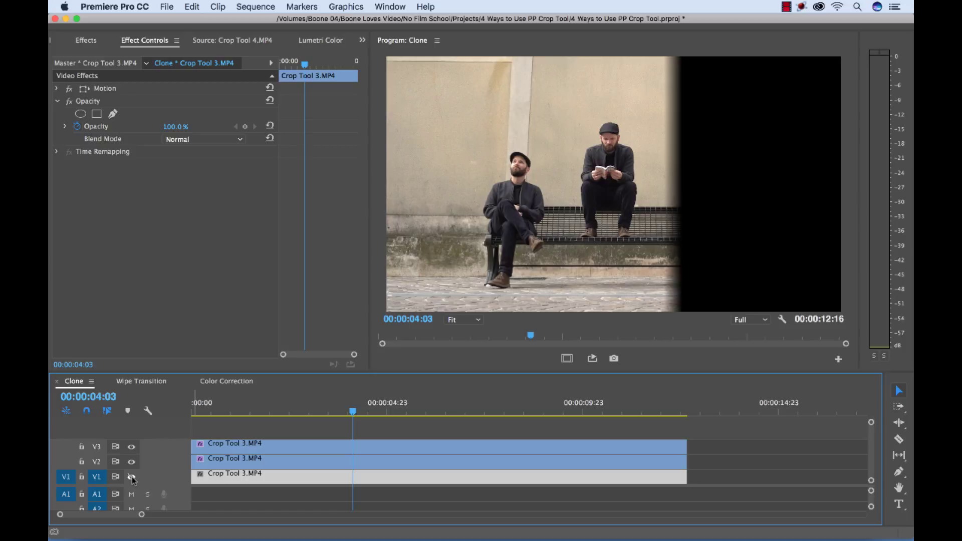
pyautogui.click(132, 462)
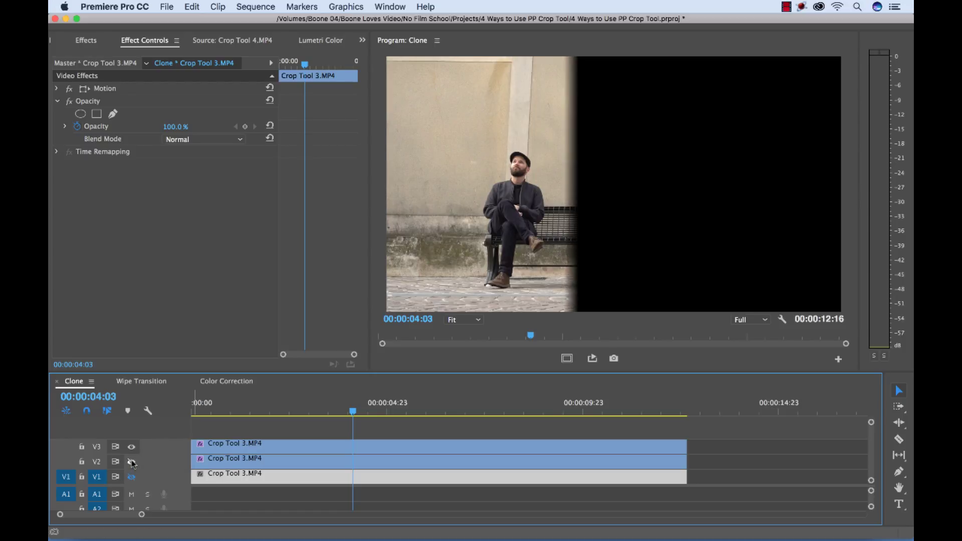
pyautogui.click(132, 463)
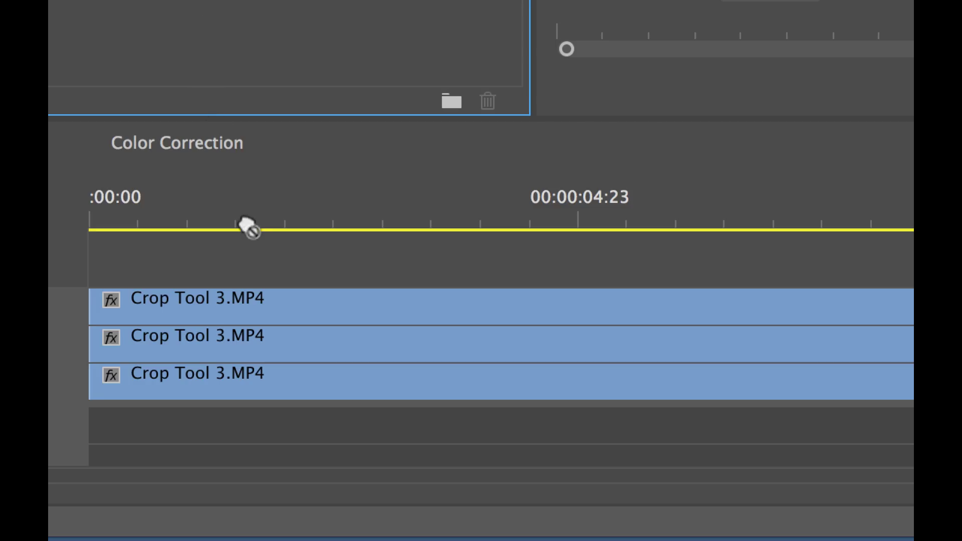
pyautogui.moveTo(248, 227); pyautogui.dragTo(249, 301)
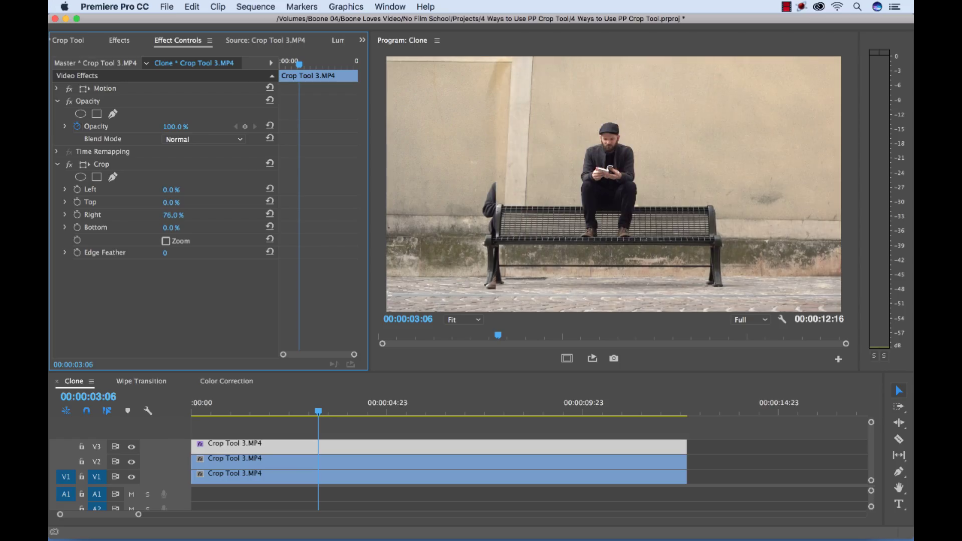
pyautogui.moveTo(173, 215); pyautogui.dragTo(166, 215)
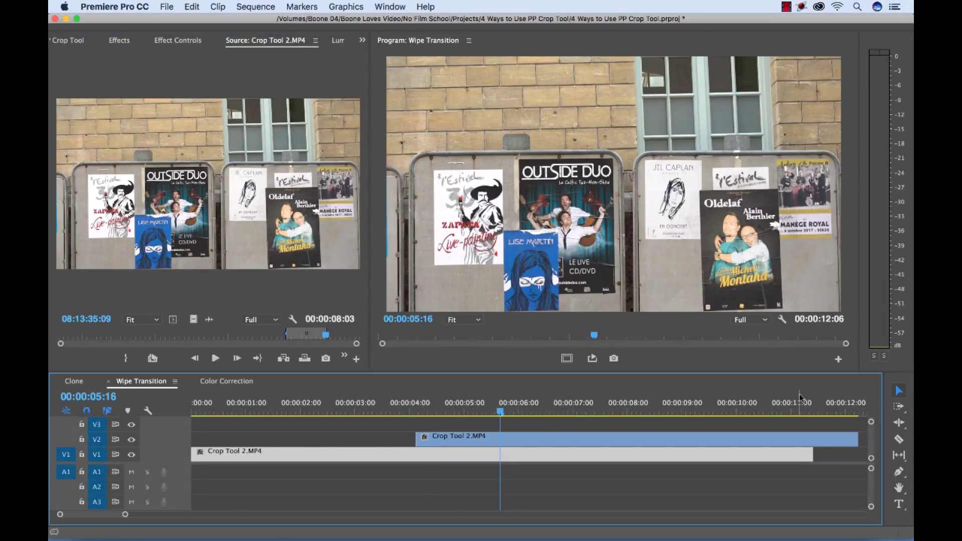
# Place the Crop Tool 2 walk-by clip on V2 and trim its end flush with V1.
pyautogui.moveTo(858, 439); pyautogui.dragTo(810, 439)
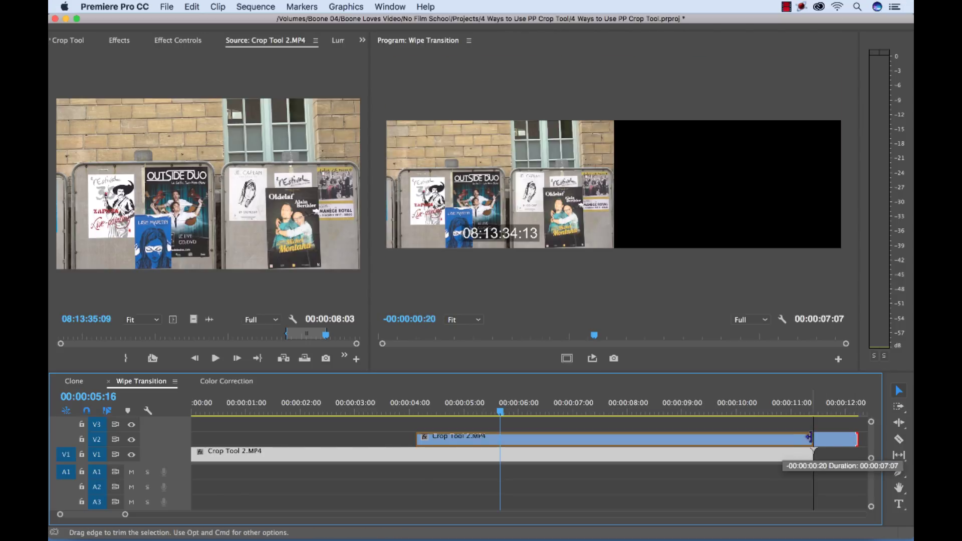
pyautogui.click(394, 410)
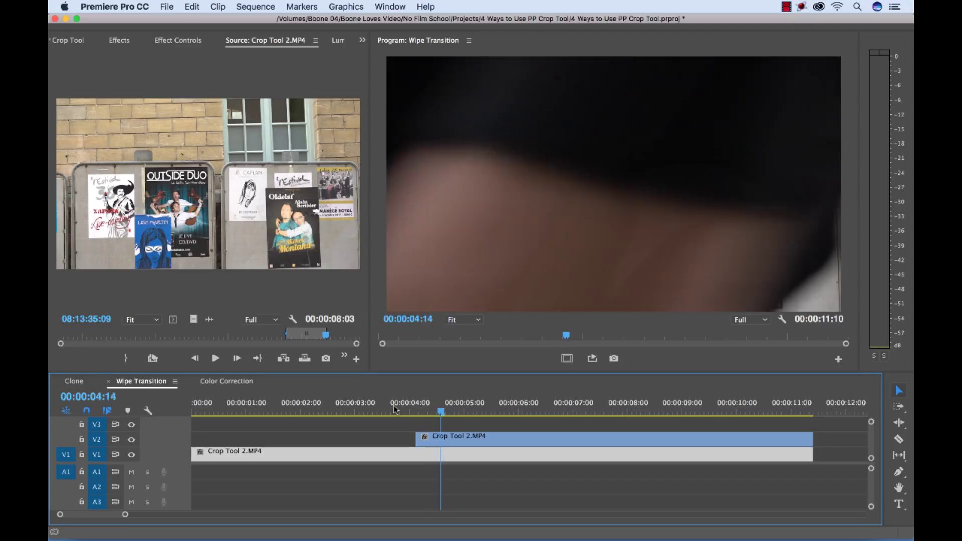
pyautogui.press('Up')
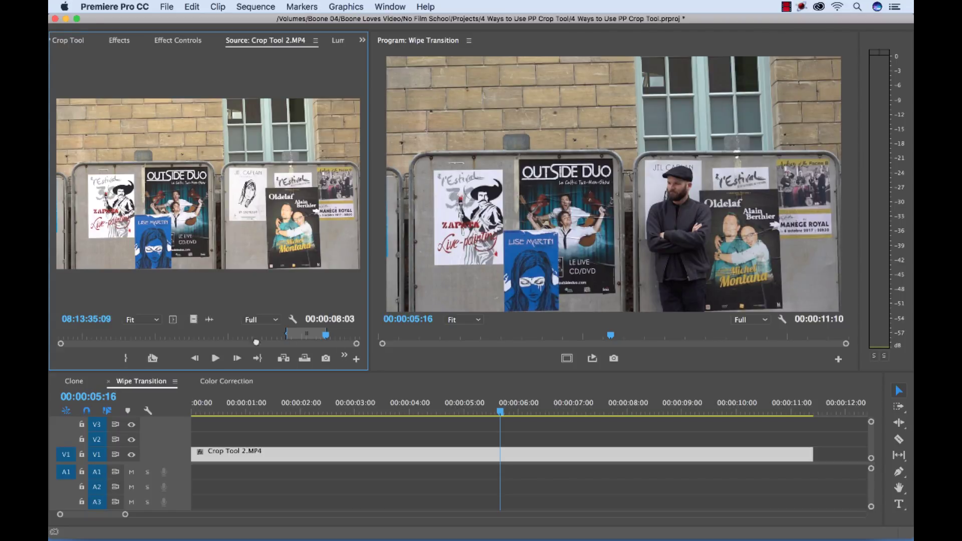
pyautogui.moveTo(257, 343)
pyautogui.mouseDown()
pyautogui.moveTo(440, 443)
pyautogui.moveTo(409, 442)
pyautogui.mouseUp()
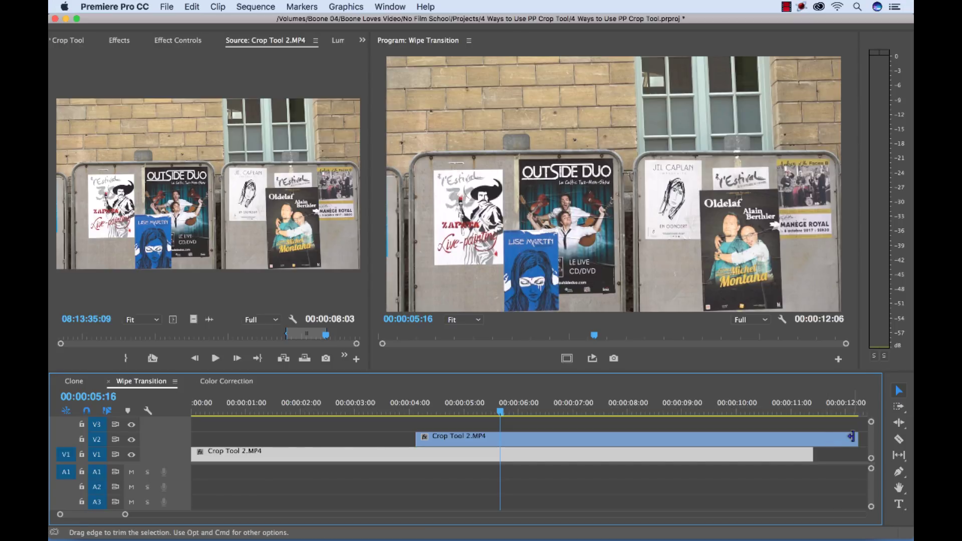
pyautogui.moveTo(851, 437); pyautogui.dragTo(813, 437)
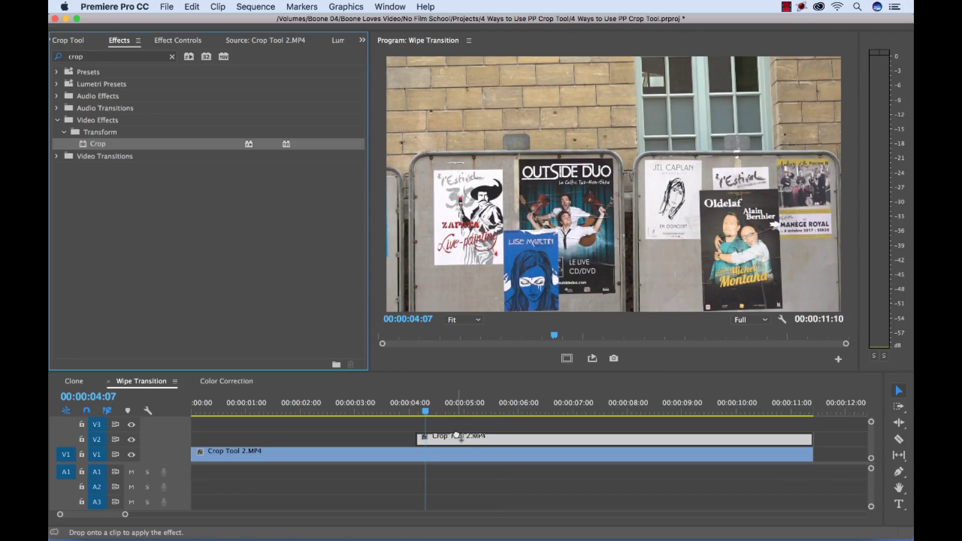
# Apply Crop to the upper clip and draw a closed Pen mask around the frame's right side.
pyautogui.moveTo(456, 423); pyautogui.dragTo(458, 439)
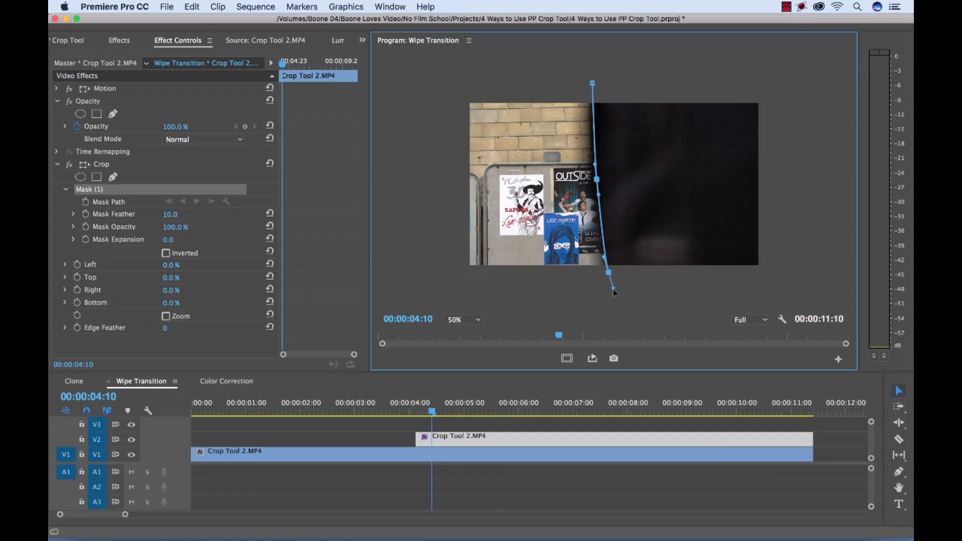
pyautogui.click(792, 281)
pyautogui.click(789, 72)
pyautogui.click(593, 83)
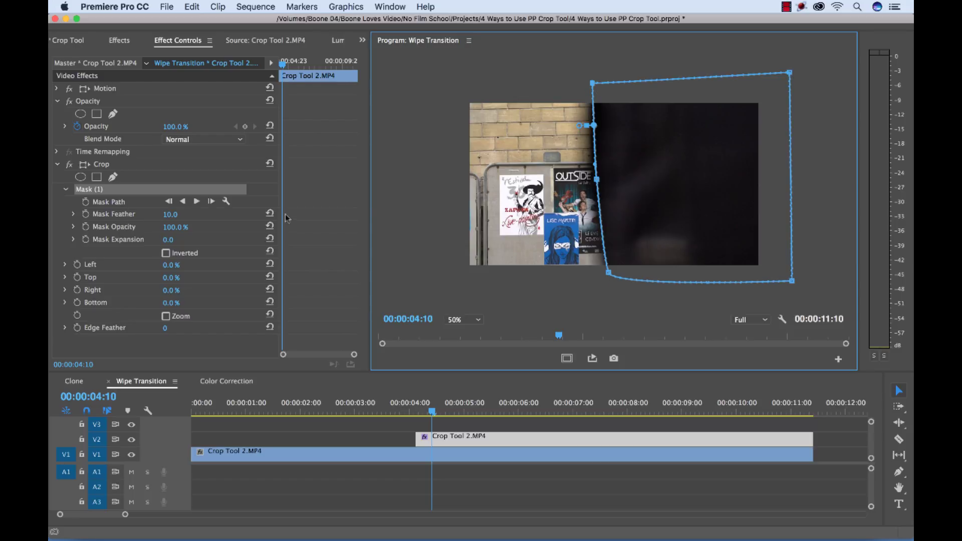
# Keyframe the mask path frame by frame to follow the passing figure, then zoom the monitor to 50%.
pyautogui.click(340, 239)
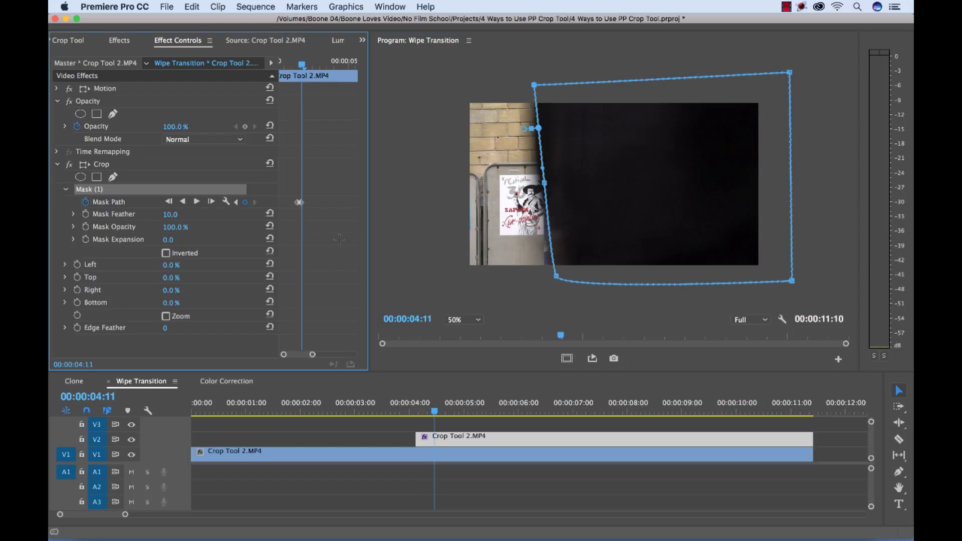
pyautogui.press('Right')
pyautogui.moveTo(556, 276); pyautogui.dragTo(467, 279)
pyautogui.moveTo(534, 85); pyautogui.dragTo(461, 85)
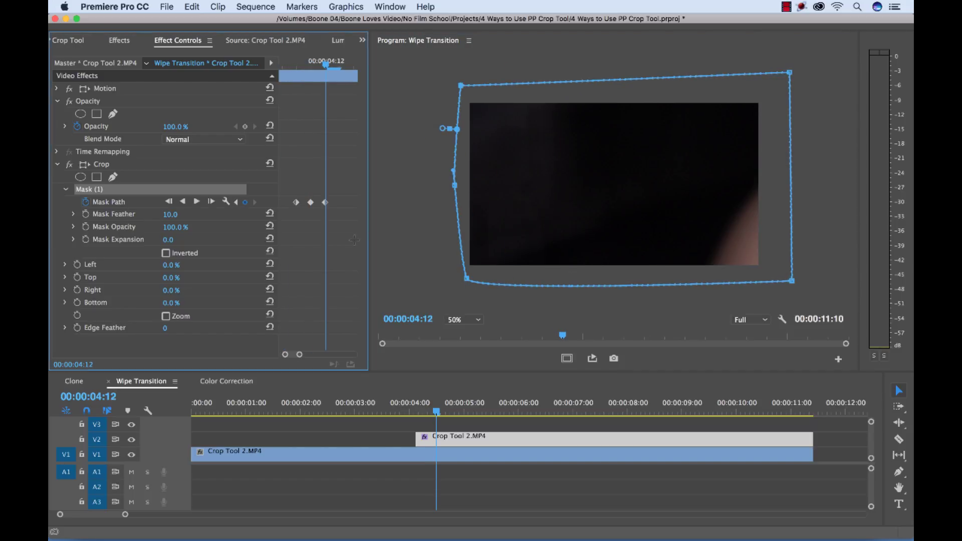
pyautogui.press('Left')
pyautogui.press('Left')
pyautogui.press('Left')
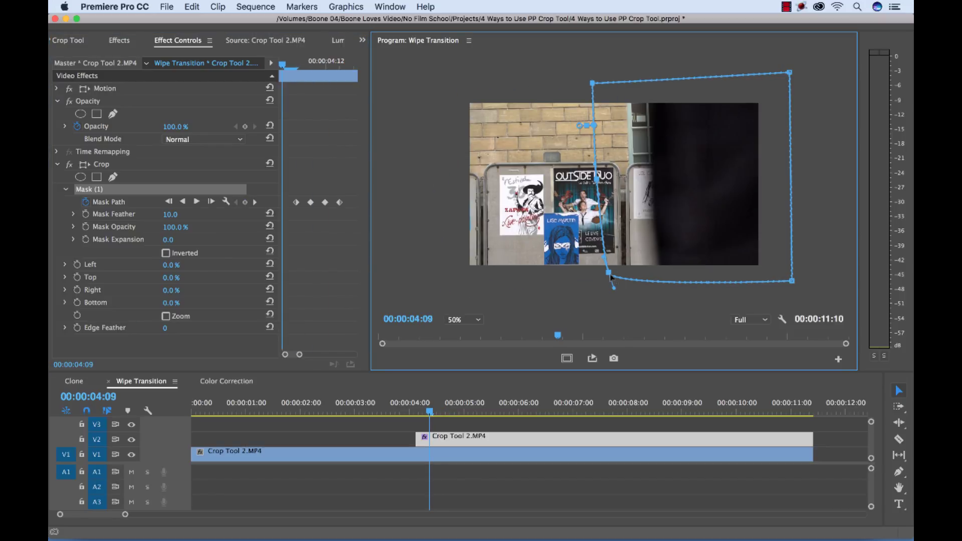
pyautogui.moveTo(612, 275); pyautogui.dragTo(720, 275)
pyautogui.press('Left')
pyautogui.moveTo(697, 83); pyautogui.dragTo(705, 85)
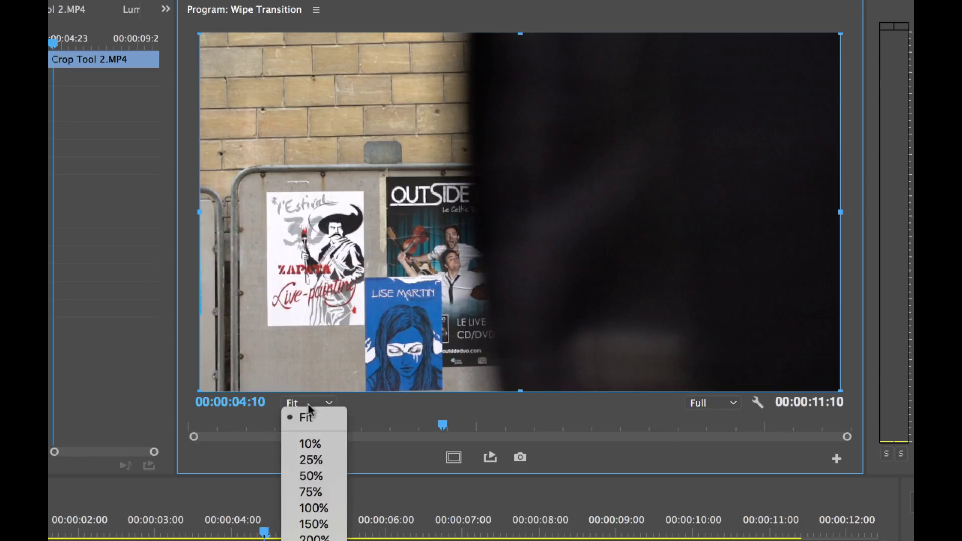
pyautogui.click(311, 477)
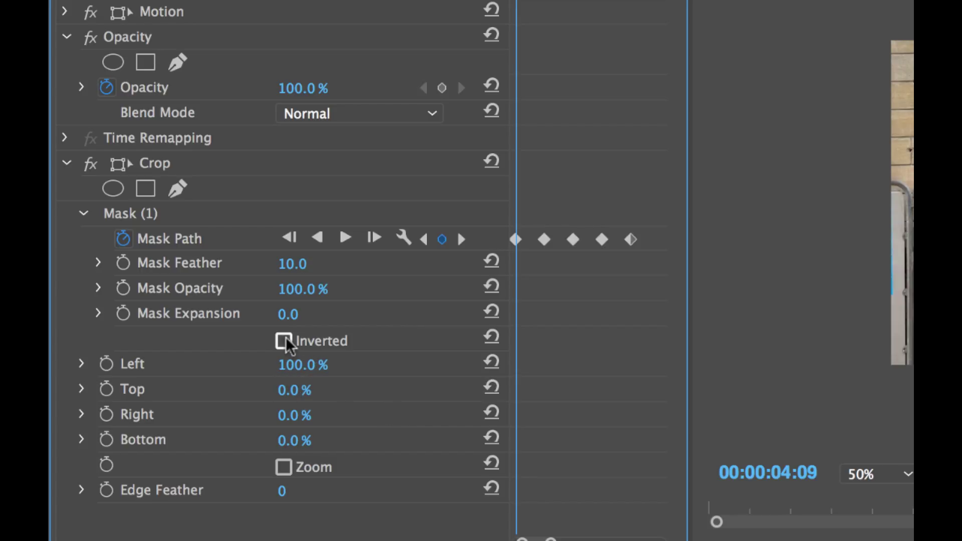
# Invert the wipe mask, fit the Program monitor, raise Mask Feather to about 150, and preview.
pyautogui.click(284, 342)
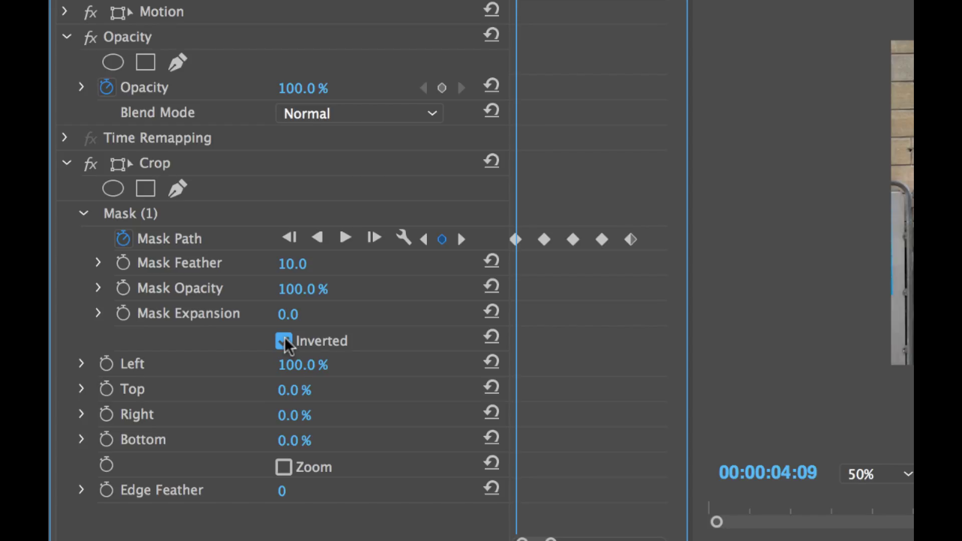
pyautogui.click(882, 485)
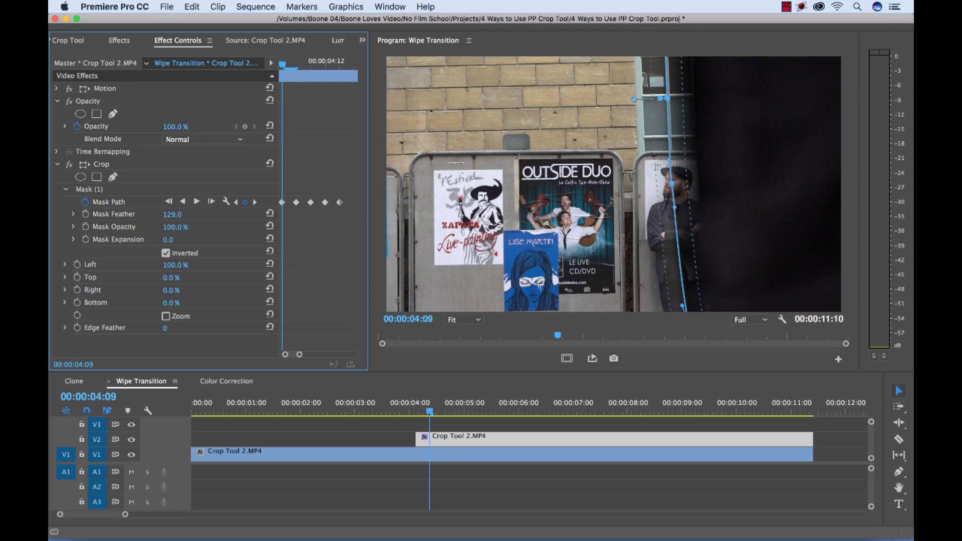
pyautogui.moveTo(173, 215); pyautogui.dragTo(199, 215)
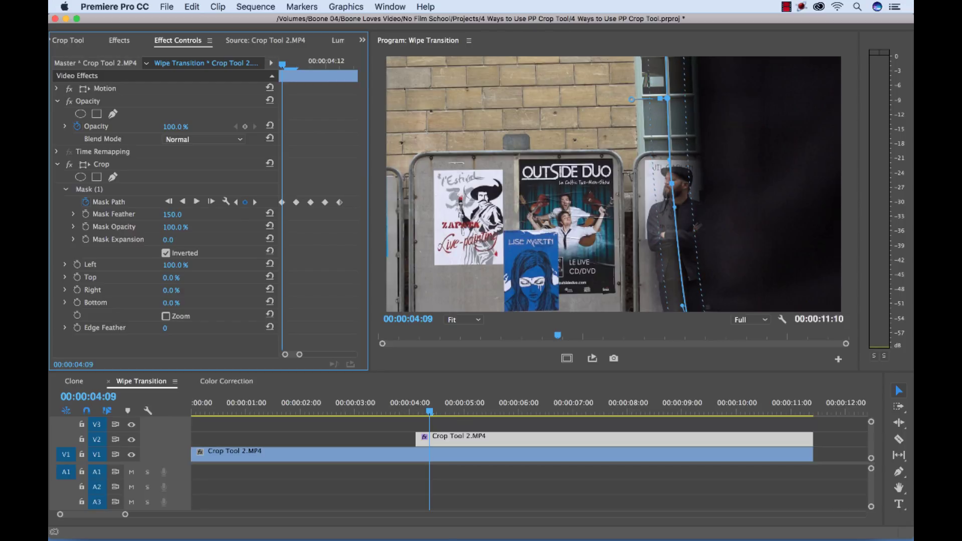
pyautogui.moveTo(429, 411); pyautogui.dragTo(459, 423)
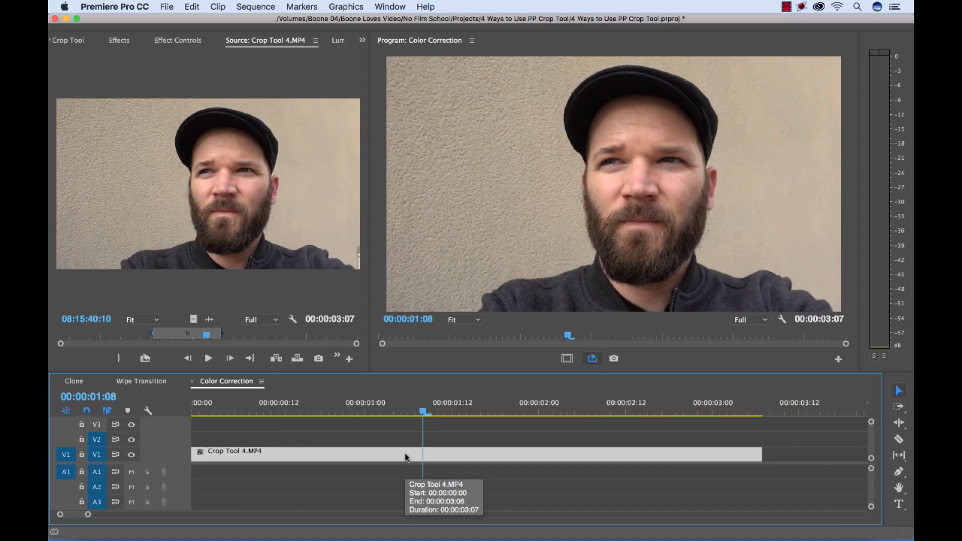
# Duplicate the face clip onto V2, enlarge the tracks, and apply Crop to the V1 clip.
pyautogui.click(120, 41)
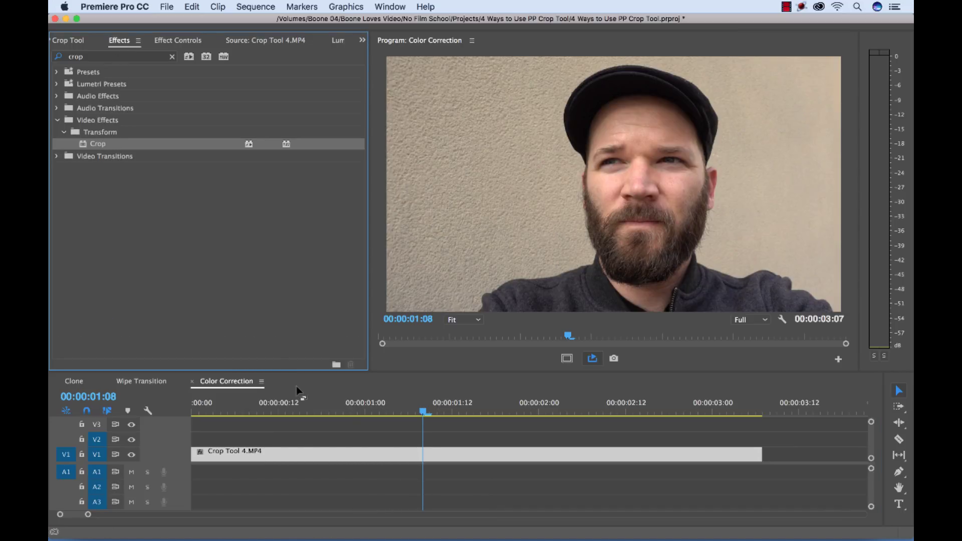
pyautogui.moveTo(290, 458); pyautogui.dragTo(290, 438)
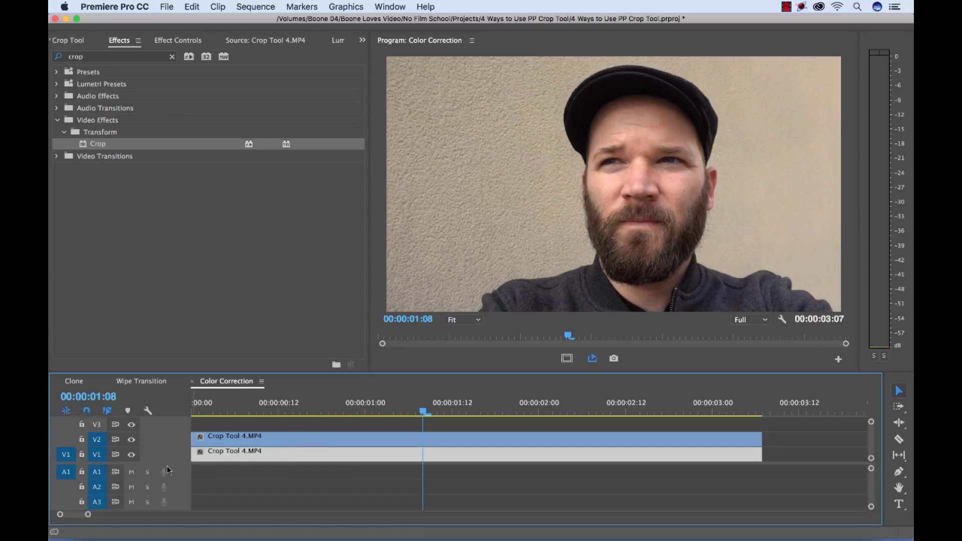
pyautogui.moveTo(180, 464); pyautogui.dragTo(182, 492)
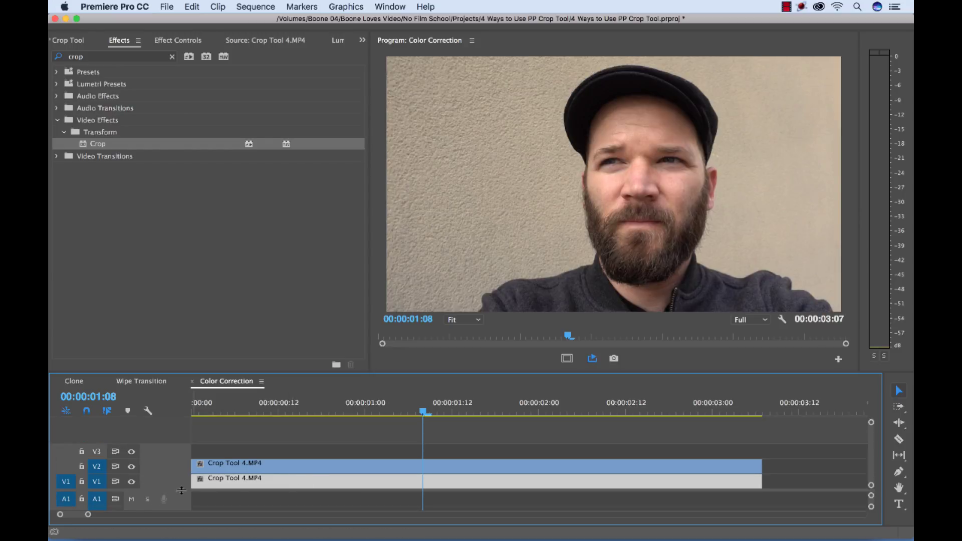
pyautogui.click(283, 481)
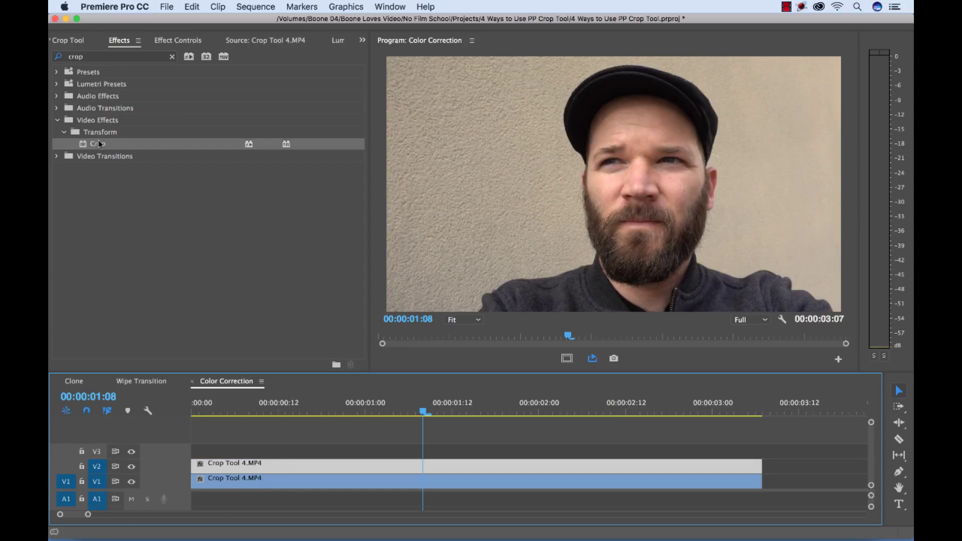
pyautogui.moveTo(99, 144); pyautogui.dragTo(274, 467)
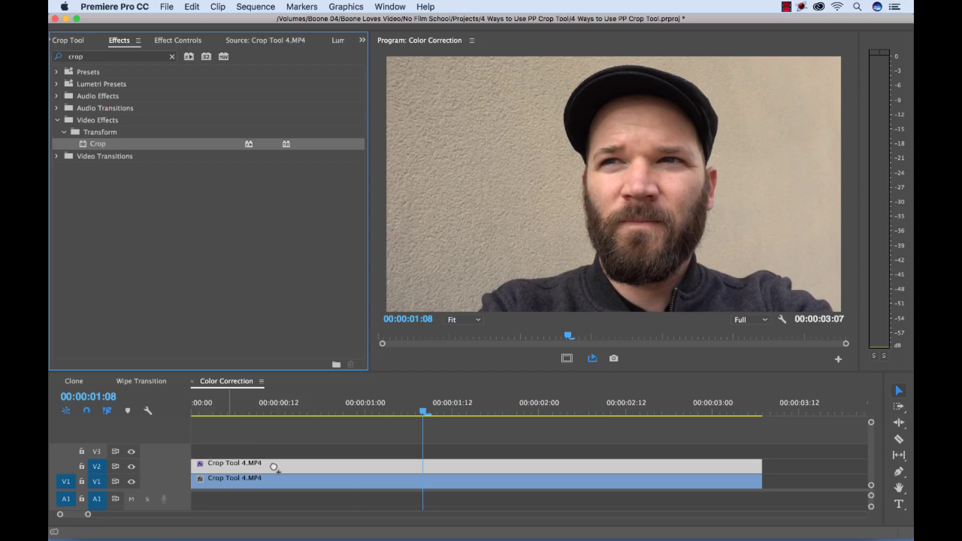
# Place a tracked ellipse mask over the man's face, set Crop Left to 100%, and invert the mask.
pyautogui.click(184, 39)
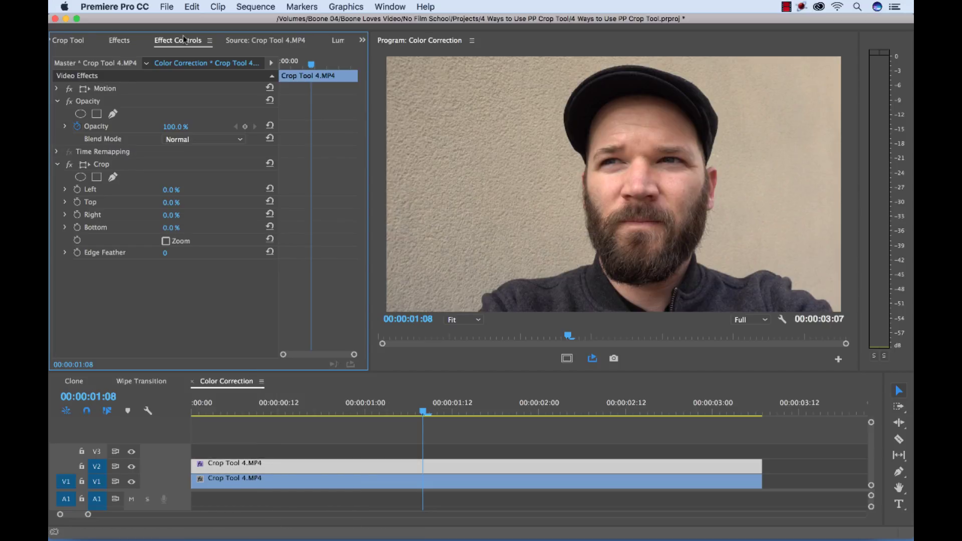
pyautogui.click(80, 177)
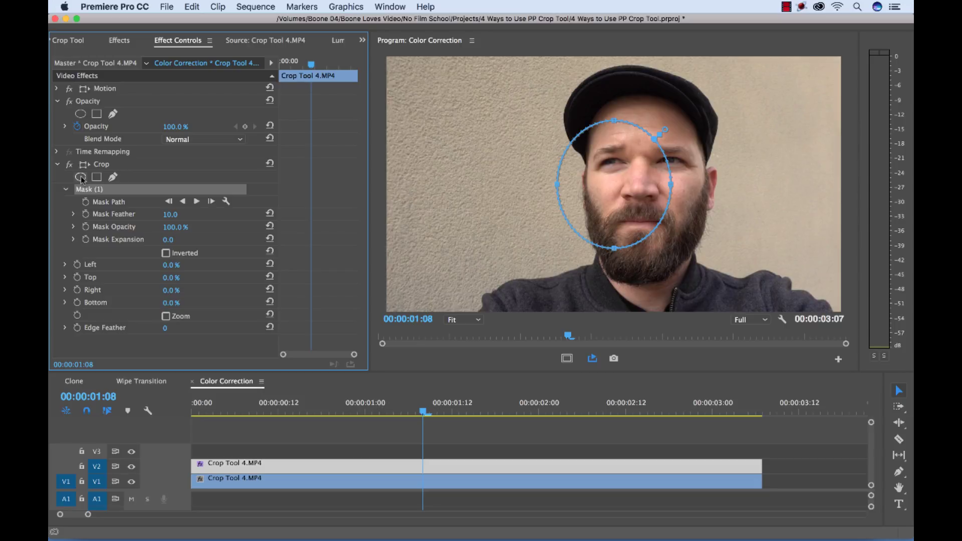
pyautogui.moveTo(617, 179); pyautogui.dragTo(644, 176)
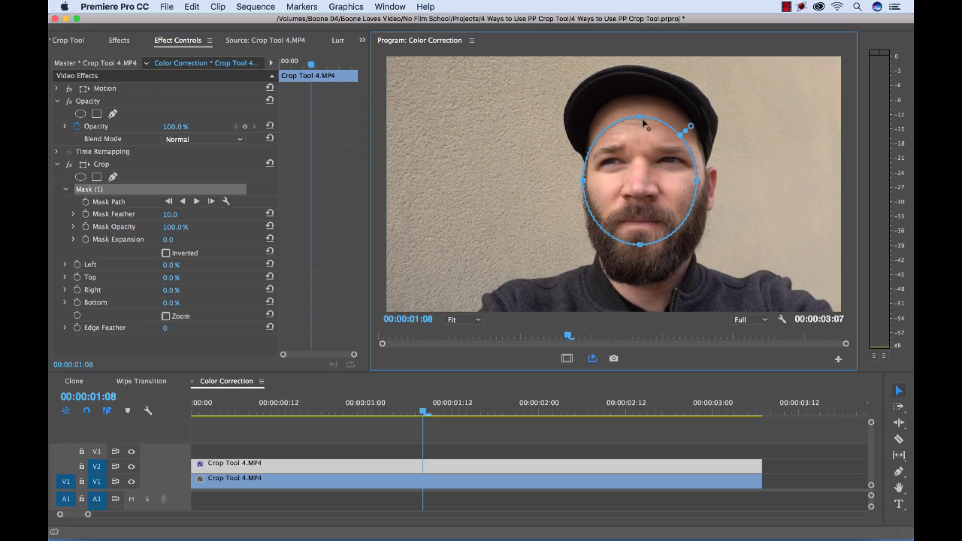
pyautogui.click(197, 202)
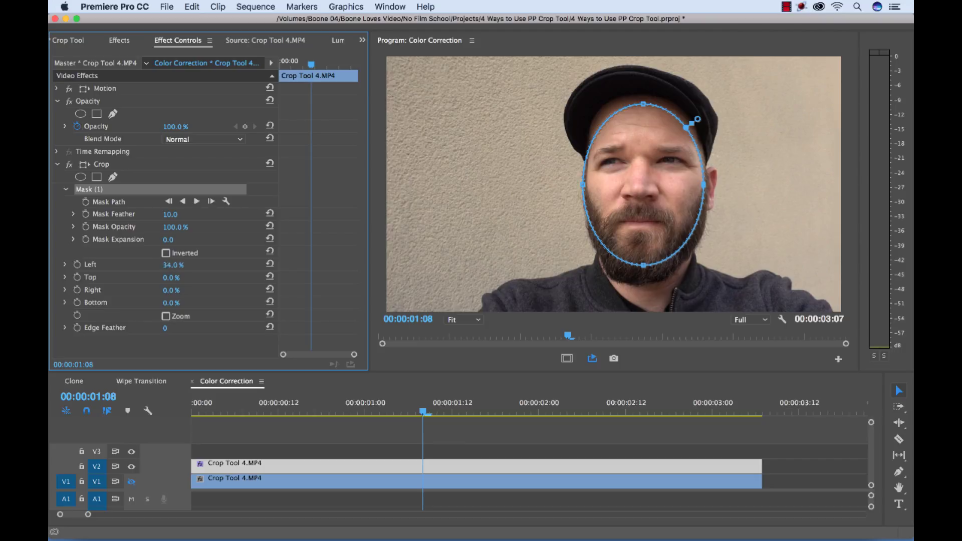
pyautogui.moveTo(174, 265); pyautogui.dragTo(248, 265)
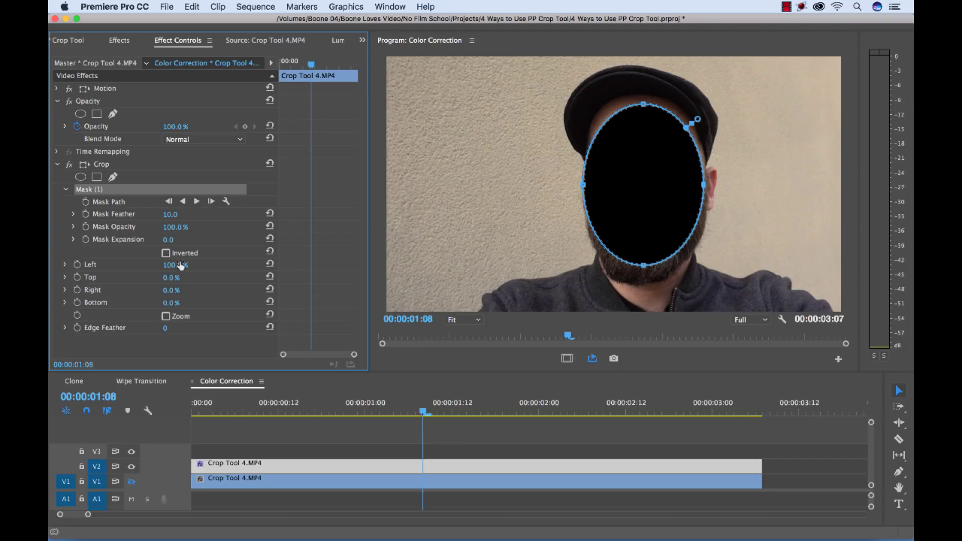
pyautogui.click(166, 253)
# Widen the face mask's feather and adjust the duplicate clip's Lumetri exposure.
pyautogui.moveTo(697, 120); pyautogui.dragTo(716, 111)
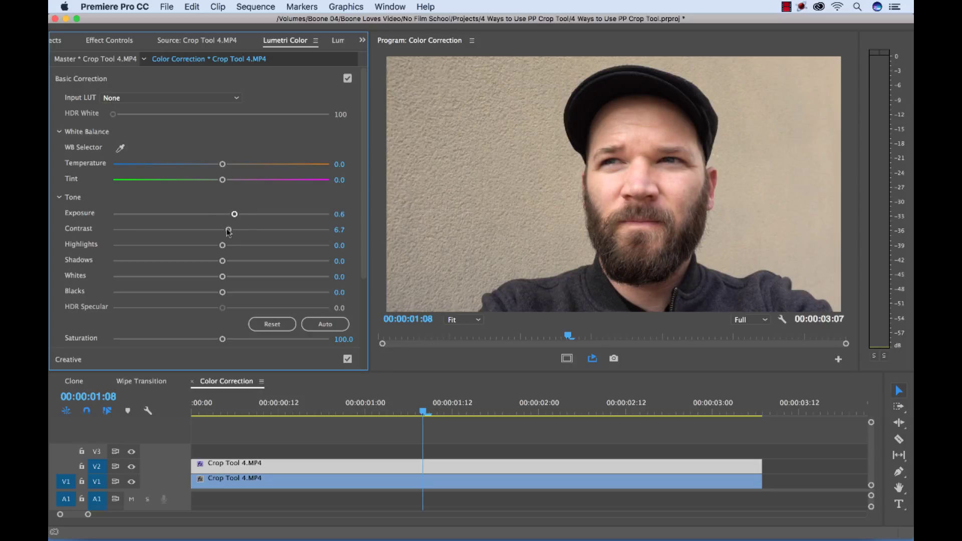
pyautogui.moveTo(206, 214)
pyautogui.mouseDown()
pyautogui.moveTo(155, 212)
pyautogui.moveTo(202, 211)
pyautogui.mouseUp()
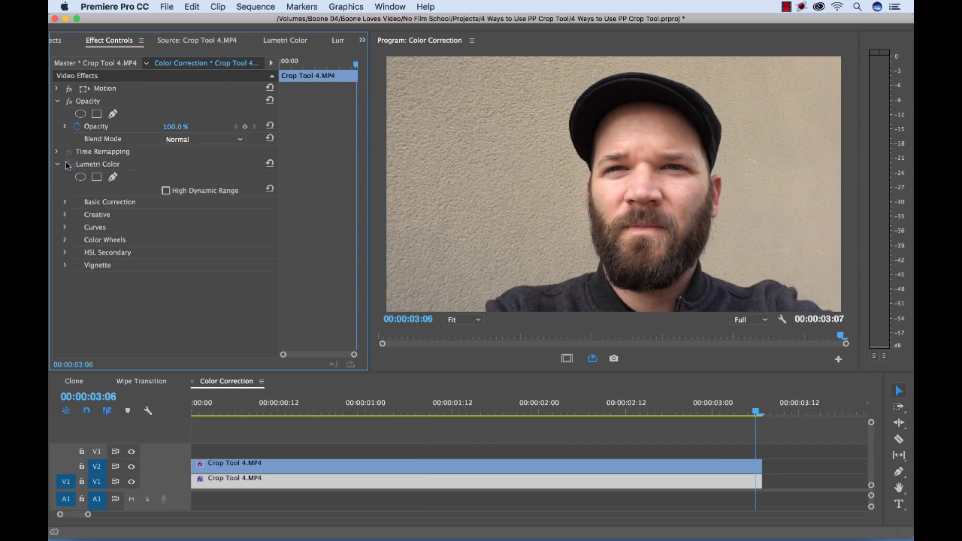
pyautogui.moveTo(755, 410); pyautogui.dragTo(195, 410)
pyautogui.press('space')
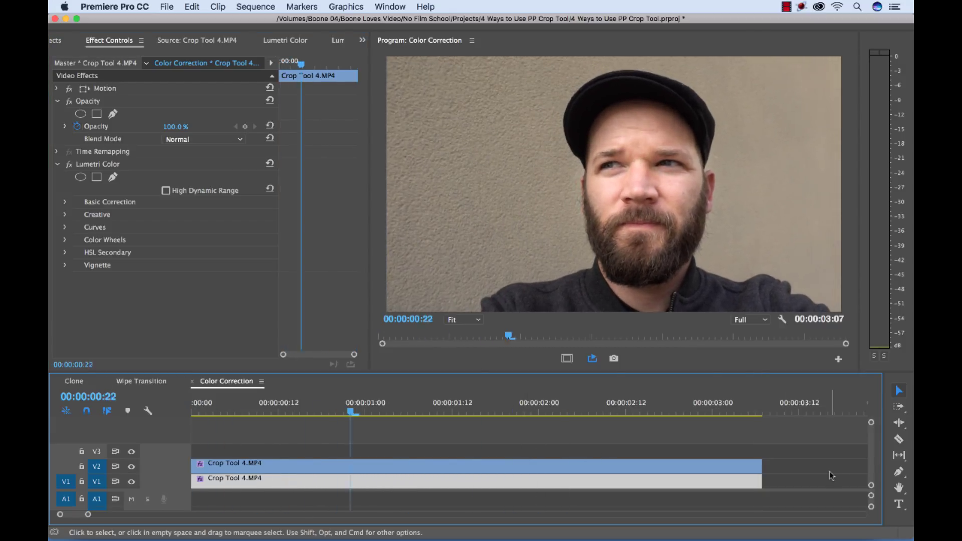